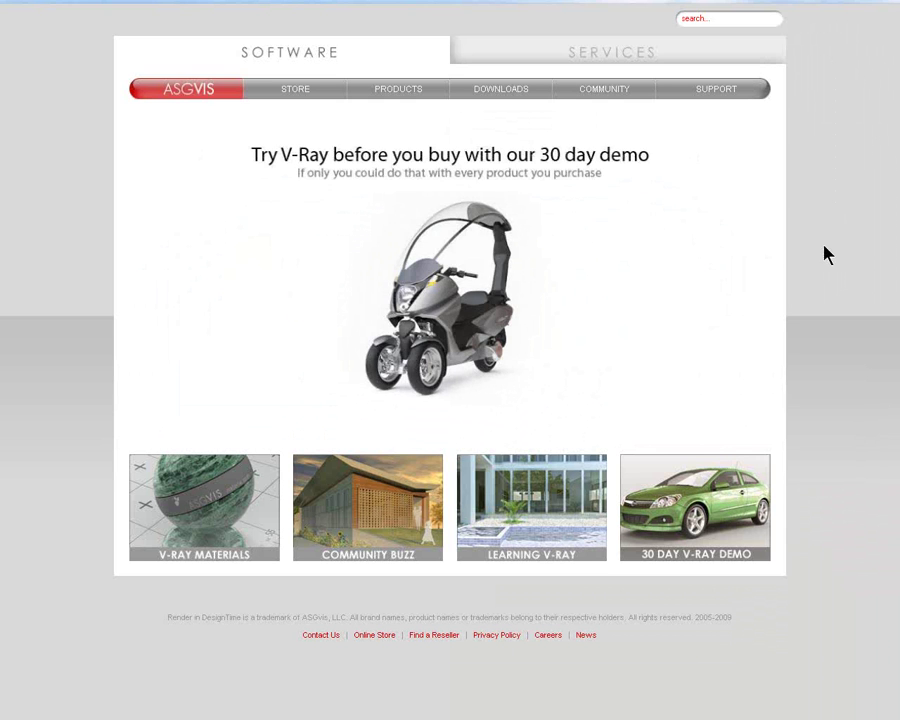
Step: Take Firefox out of full-screen on the ASGVIS page and minimize it to the desktop
key("F11")
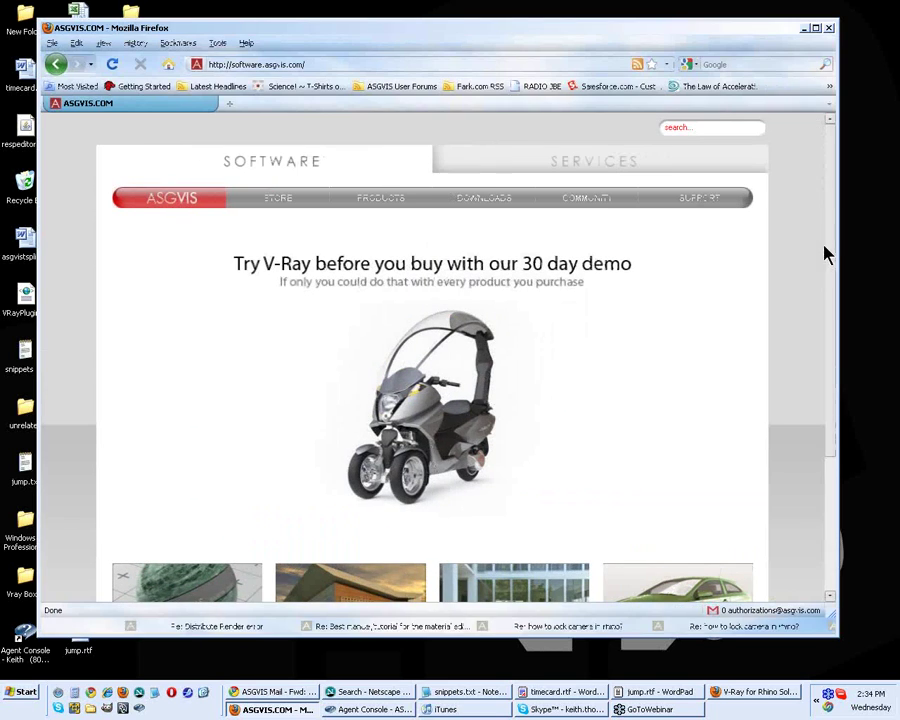
left_click(804, 29)
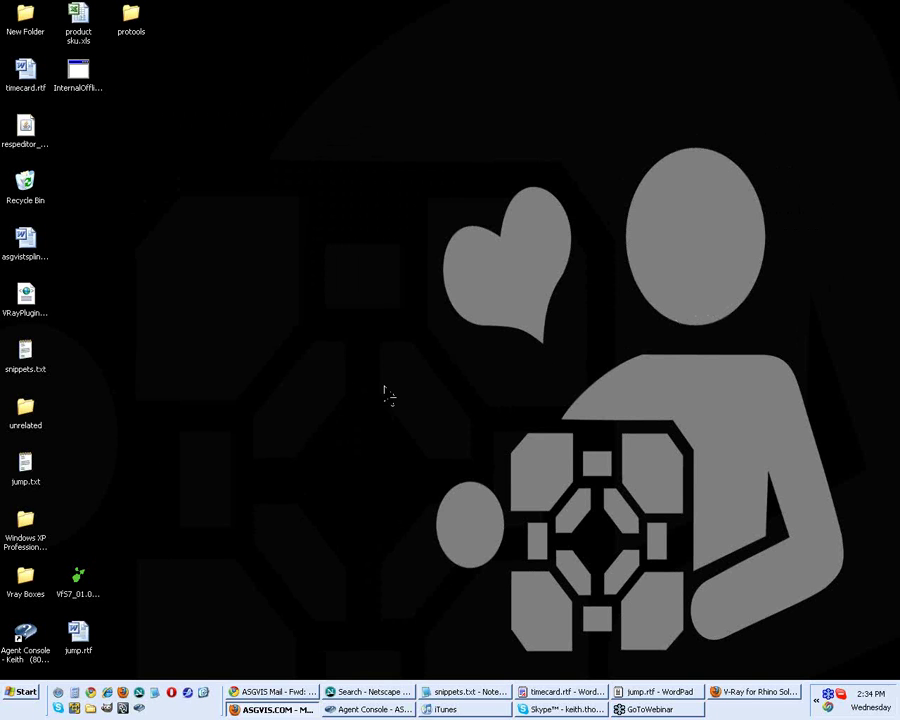
Step: Run the VfS7_01.05.30.exe installer and accept the license agreement
double_click(80, 580)
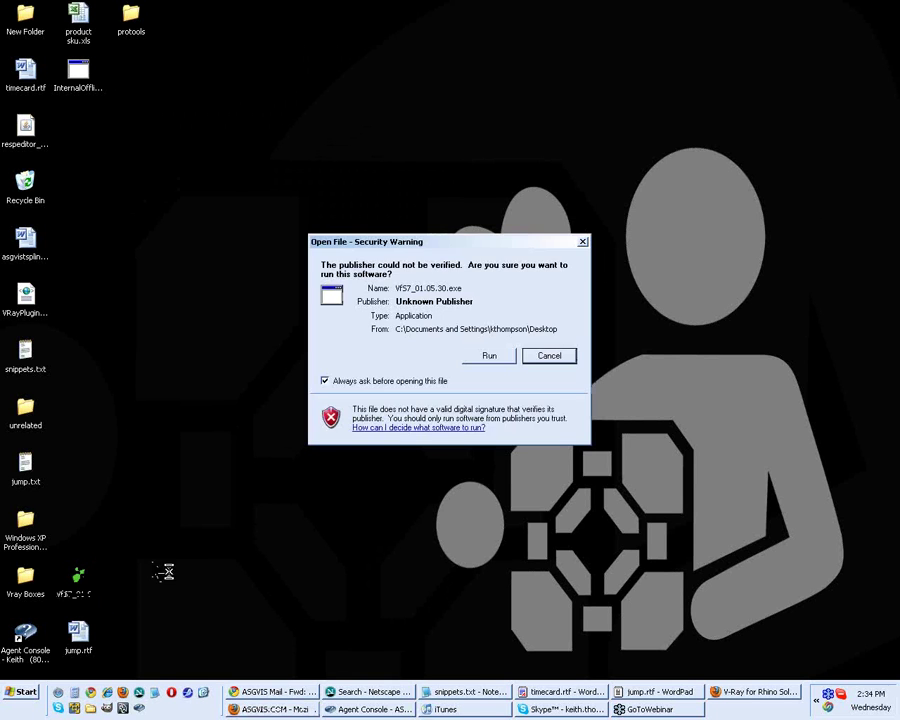
left_click(506, 358)
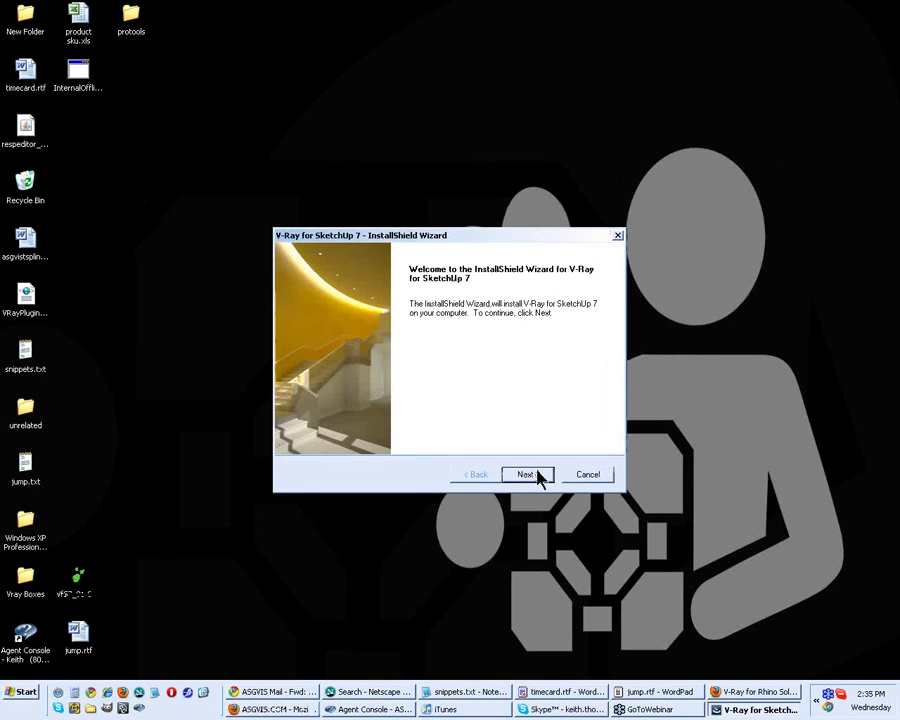
left_click(537, 475)
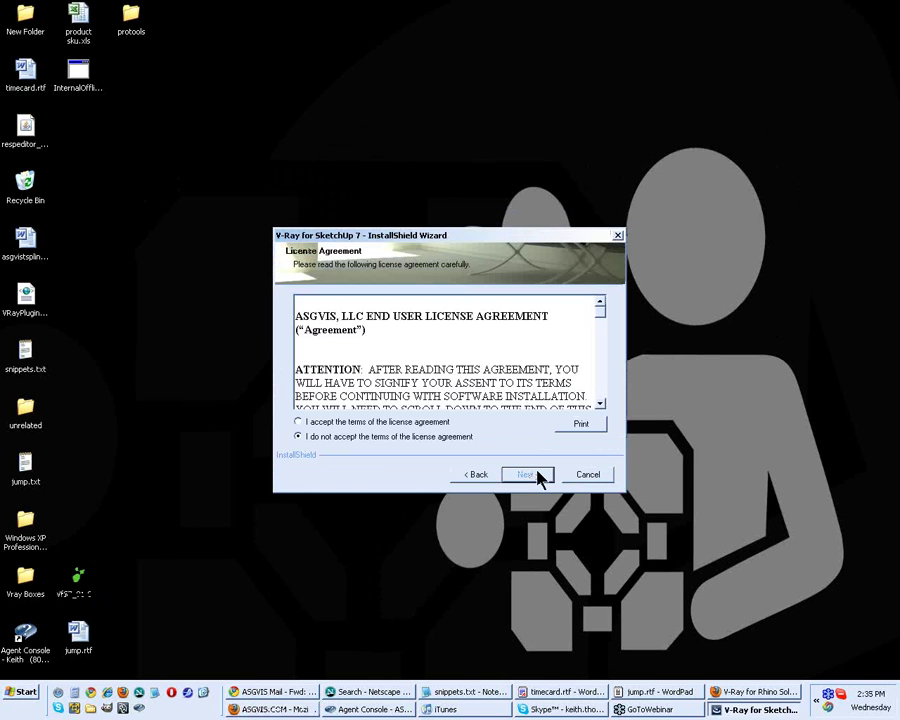
left_click(300, 422)
left_click(530, 475)
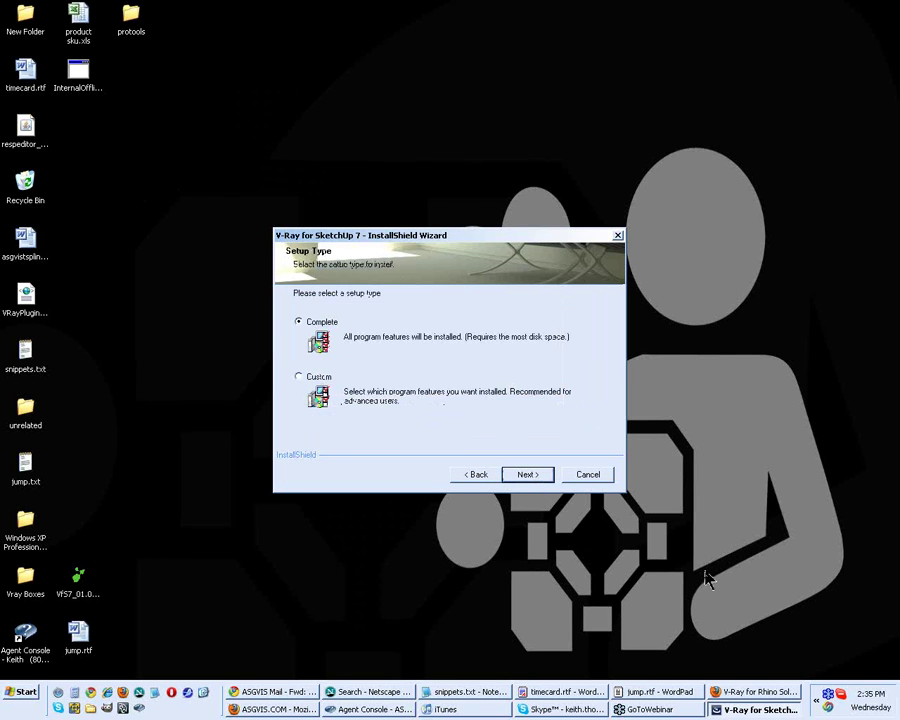
Step: Choose a Custom setup that installs only the ASGvis DR Spawner
left_click(298, 377)
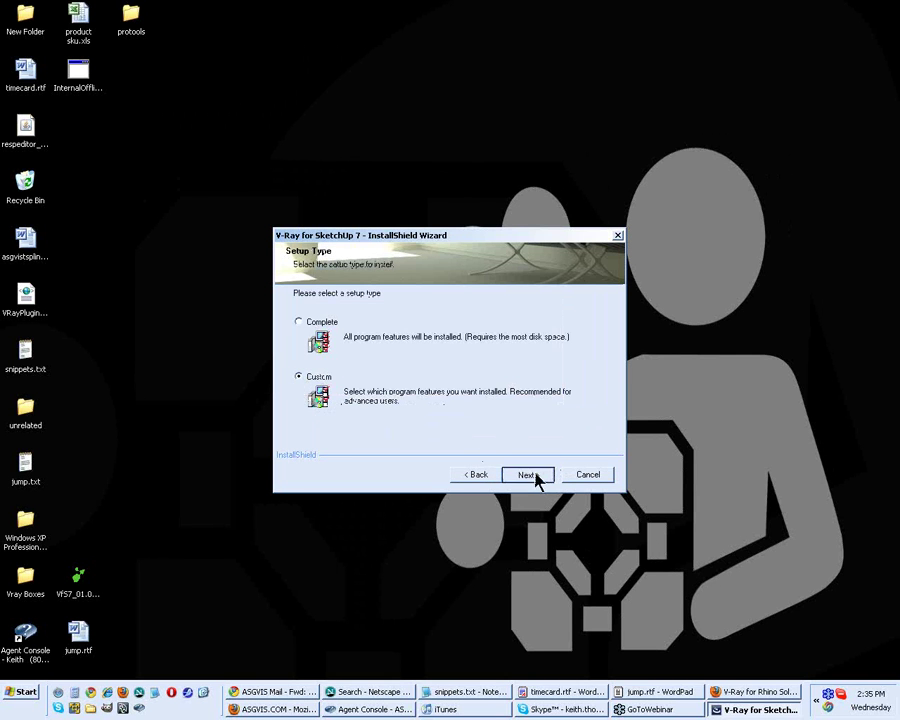
left_click(533, 477)
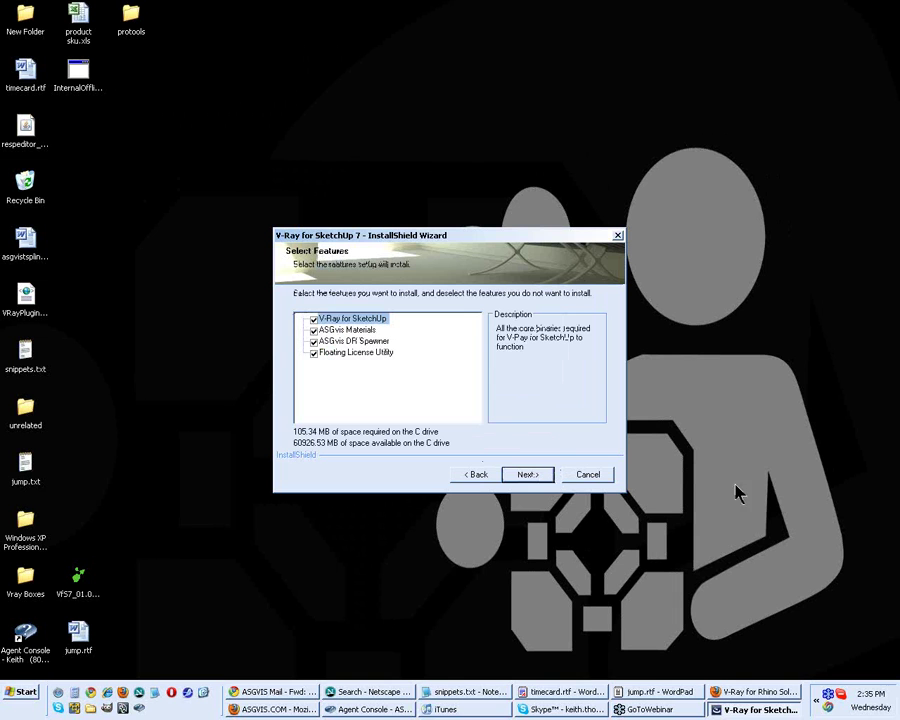
left_click(314, 319)
left_click(314, 330)
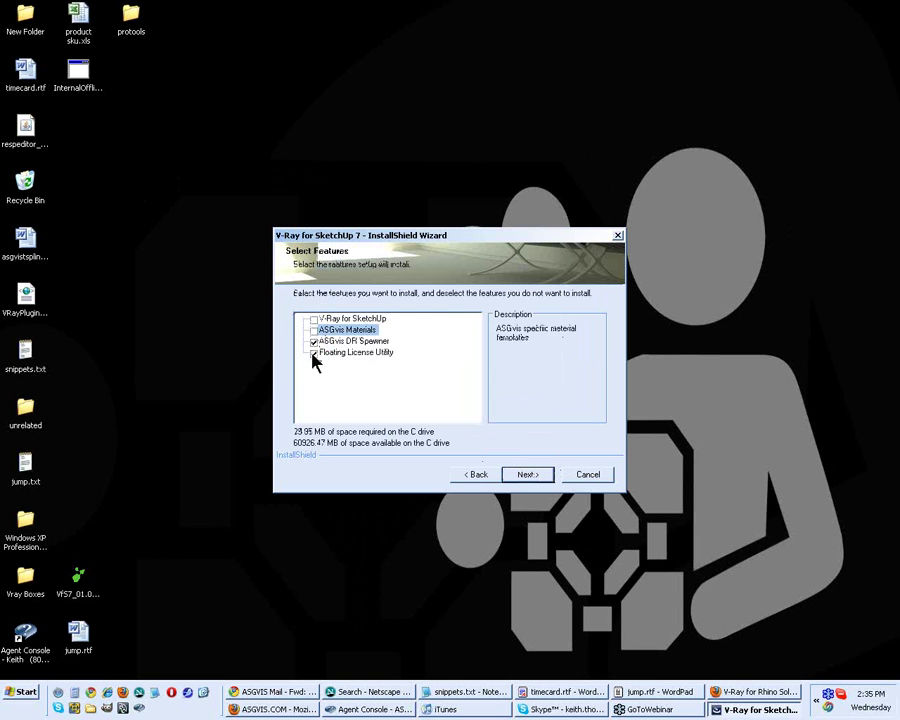
left_click(314, 353)
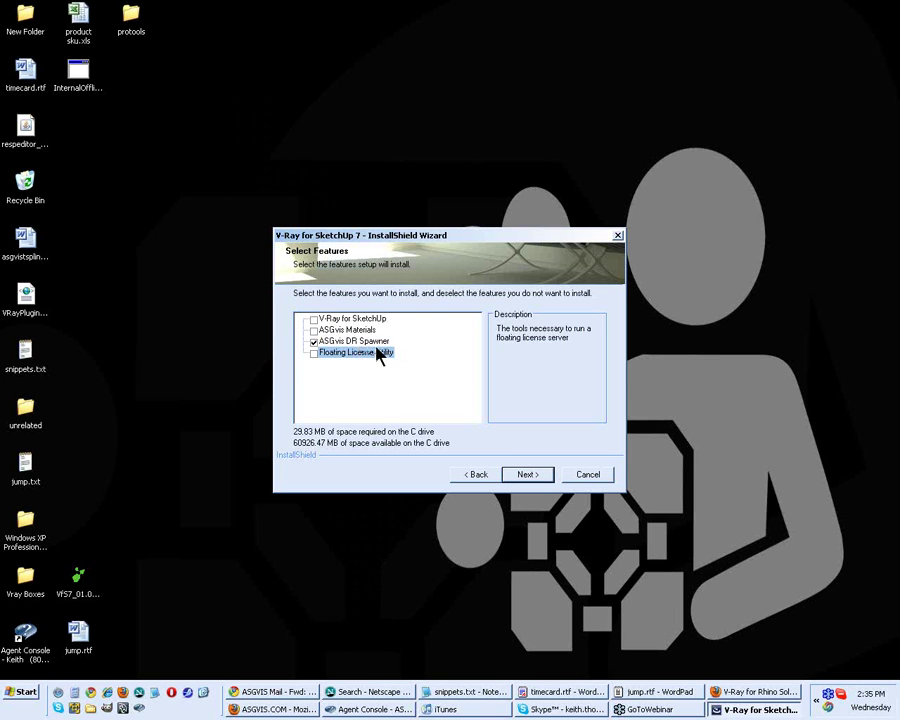
left_click(540, 476)
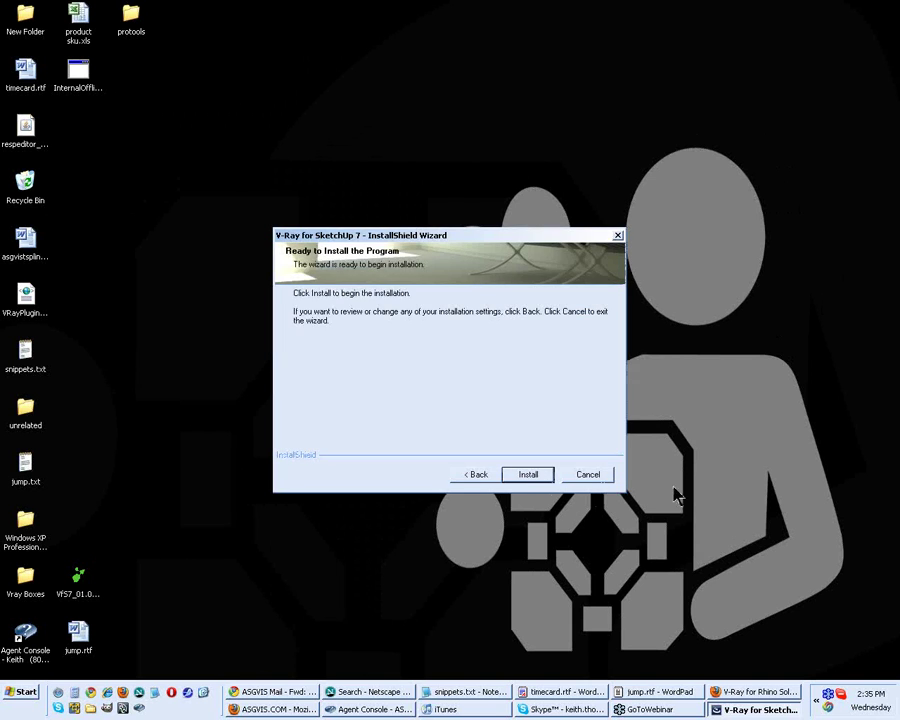
Step: Install the DR Spawner, then show My Computer's System Properties on the Computer Name tab
left_click(528, 475)
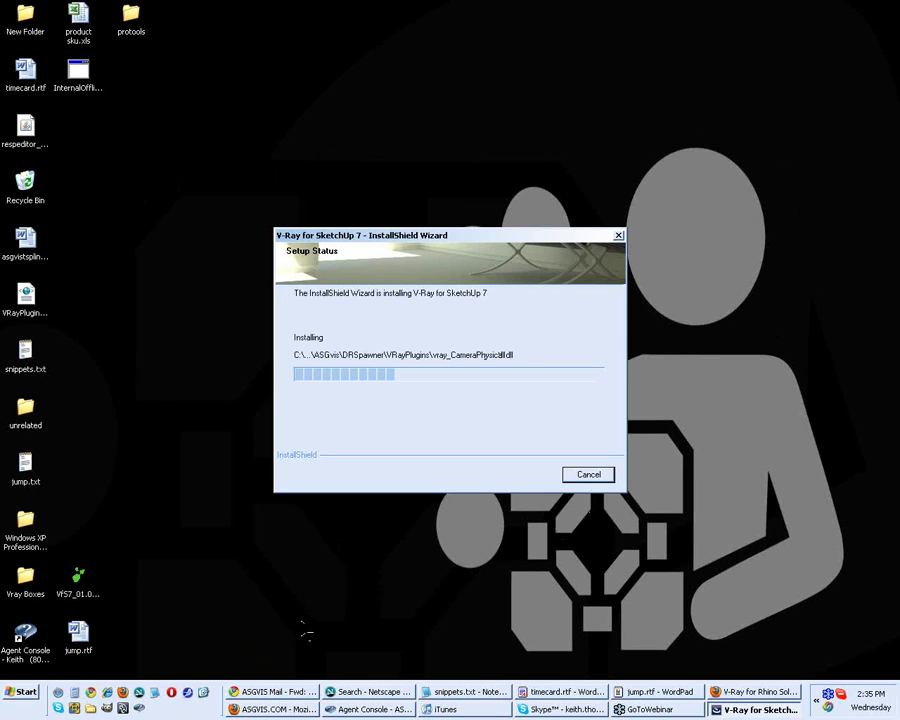
left_click(22, 693)
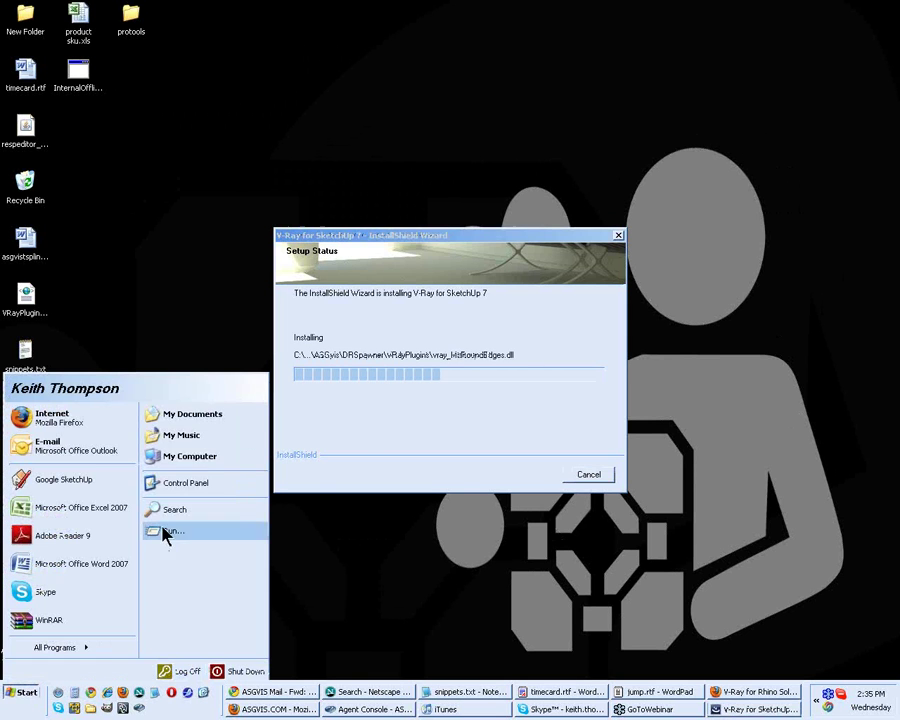
right_click(183, 466)
left_click(235, 582)
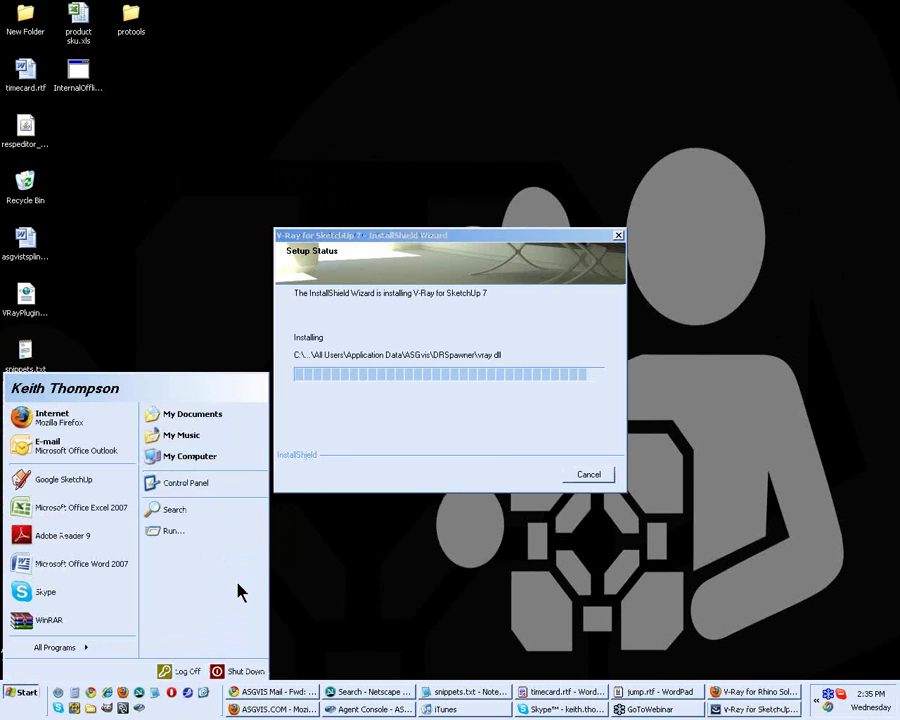
left_click(262, 192)
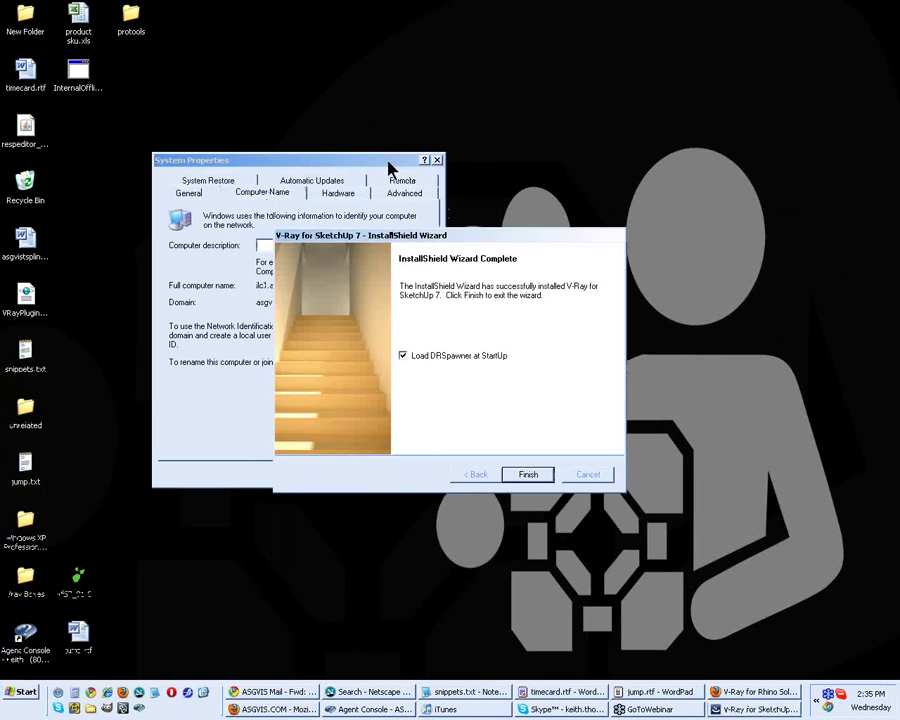
left_click(382, 164)
Step: Close the finished installer with DRSpawner set to load at startup
left_click_drag(382, 164, 266, 16)
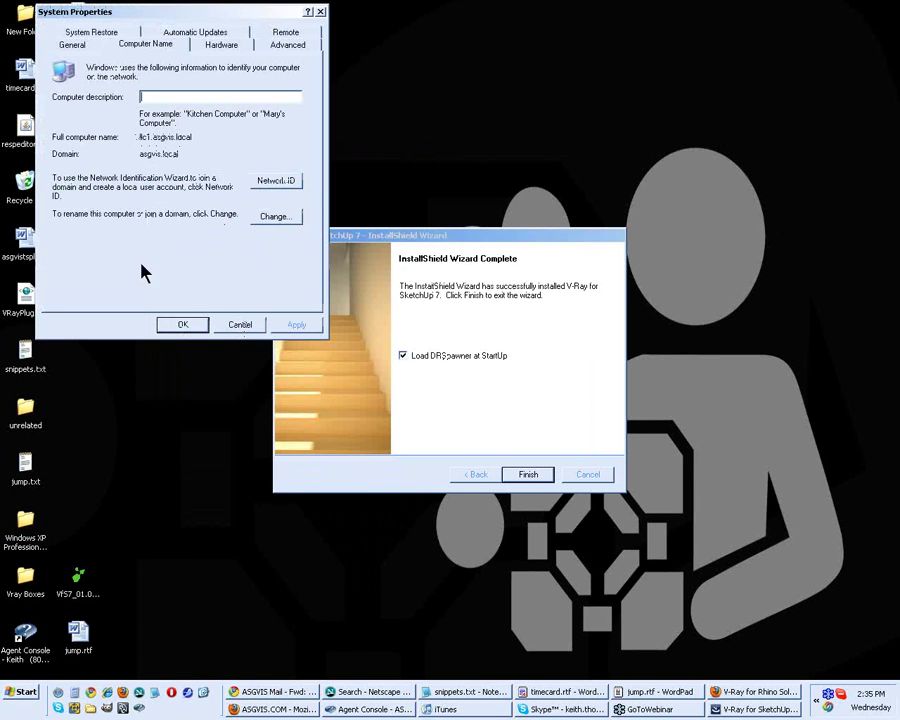
left_click(482, 238)
left_click_drag(587, 212, 585, 204)
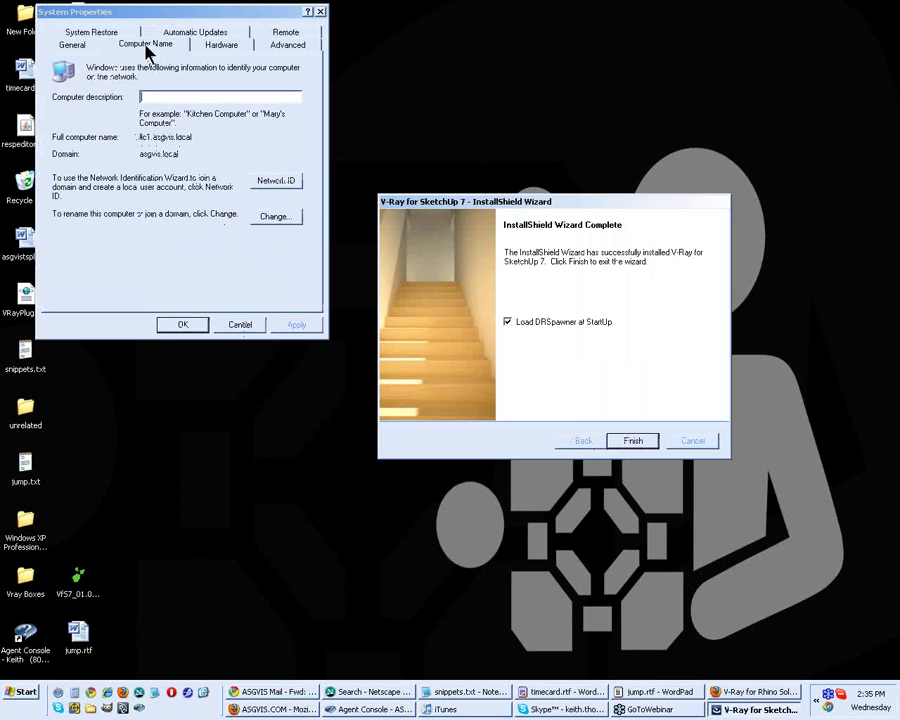
left_click(508, 321)
left_click(634, 442)
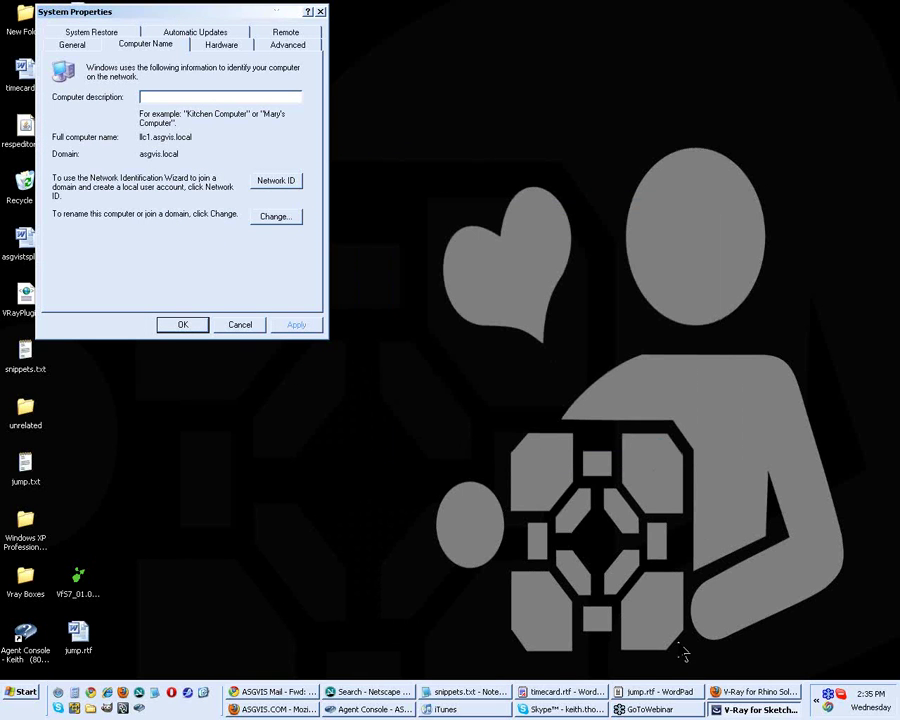
Step: Copy the full computer name llc1.asgvis.local to the clipboard
double_click(150, 138)
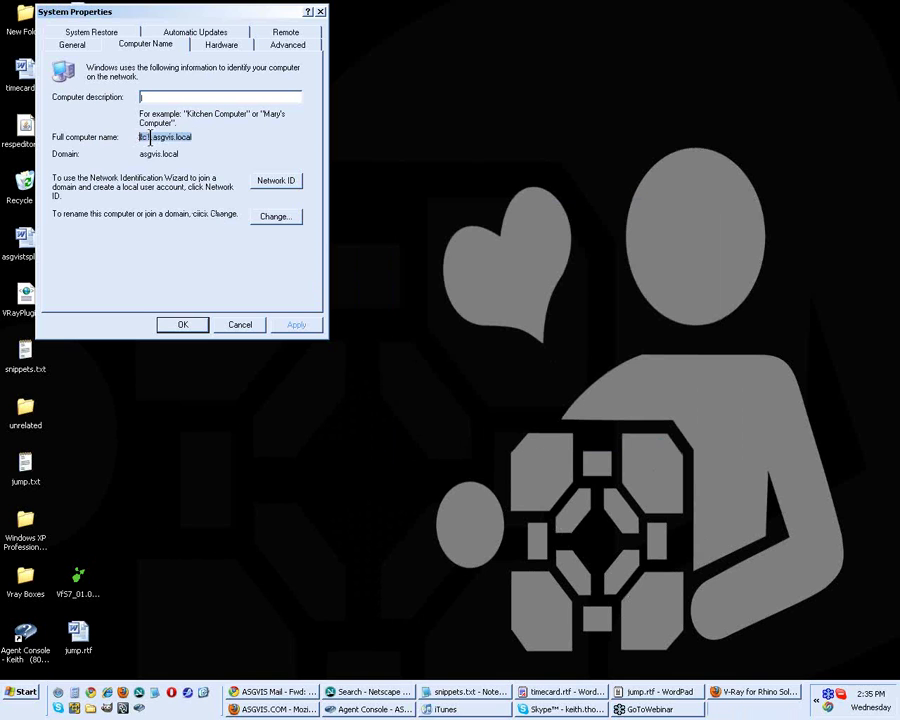
right_click(168, 148)
left_click(205, 182)
Step: Finish with the System Properties computer-name details
left_click(417, 304)
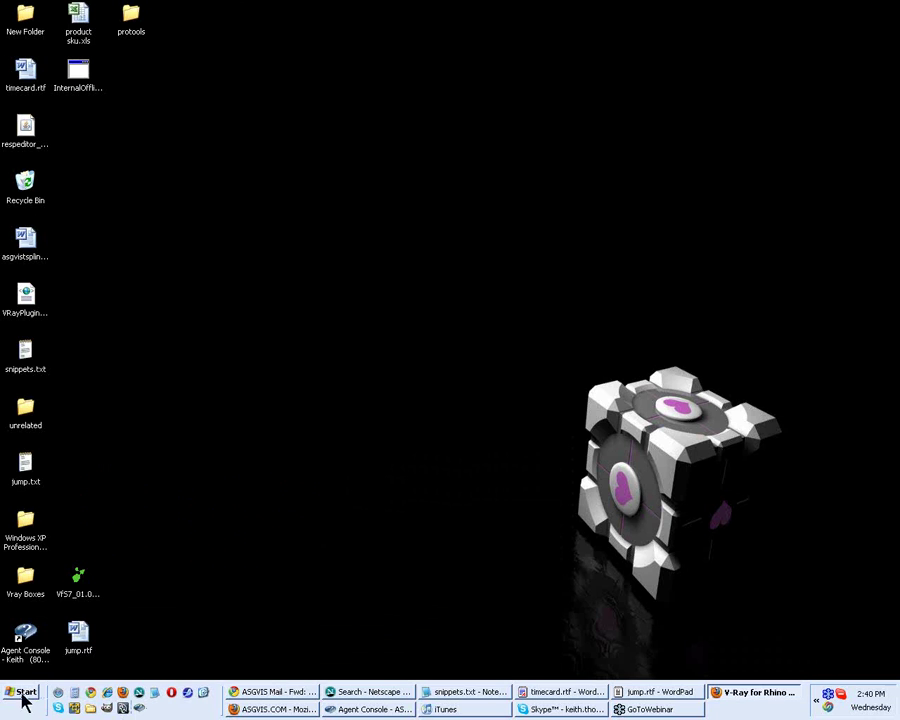
Step: Launch Google SketchUp from the Start menu and start a new model from the welcome screen
left_click(22, 692)
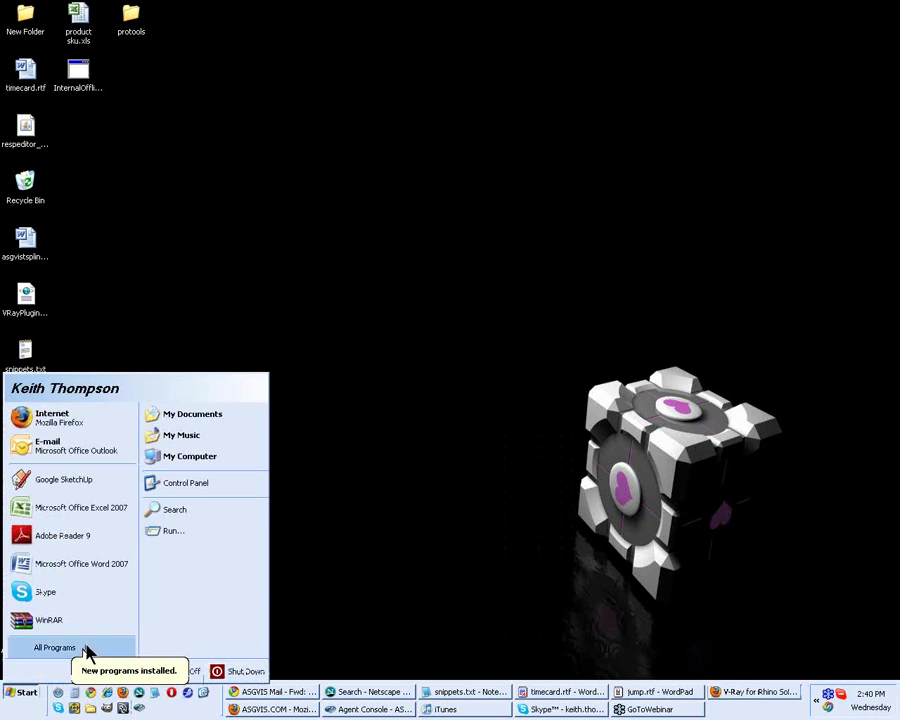
left_click(58, 481)
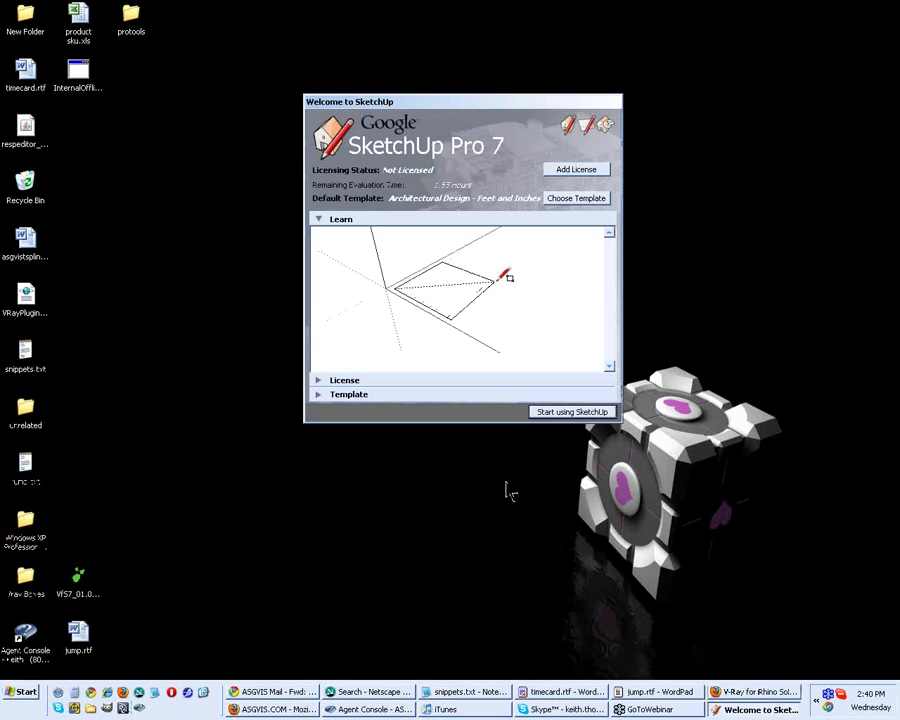
left_click(578, 412)
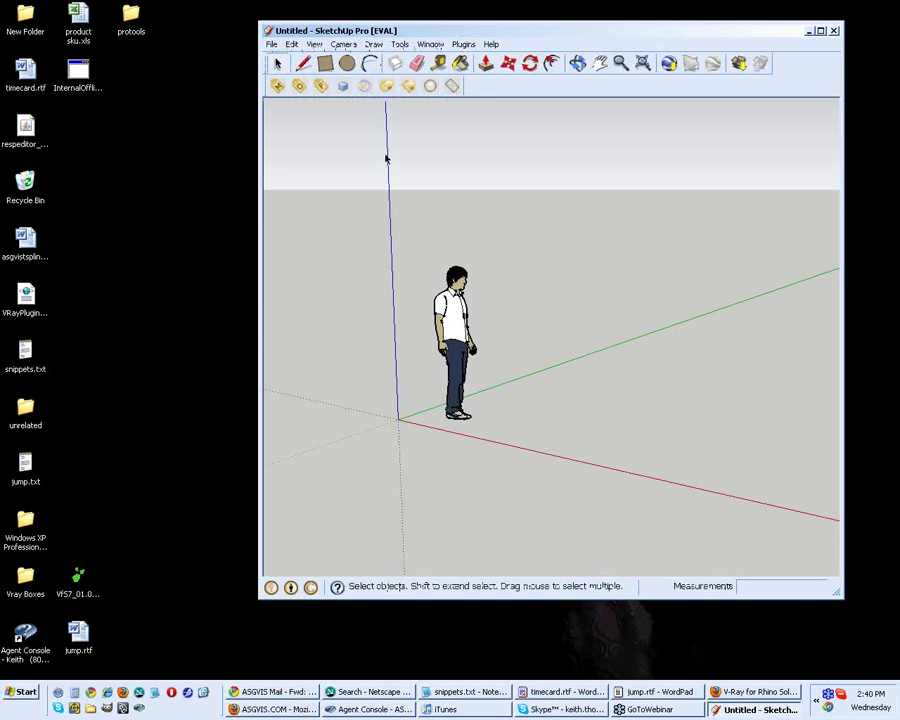
Step: Tick Distributed Rendering under System in V-Ray Options and open its server Settings
left_click(434, 45)
mouse_move(462, 45)
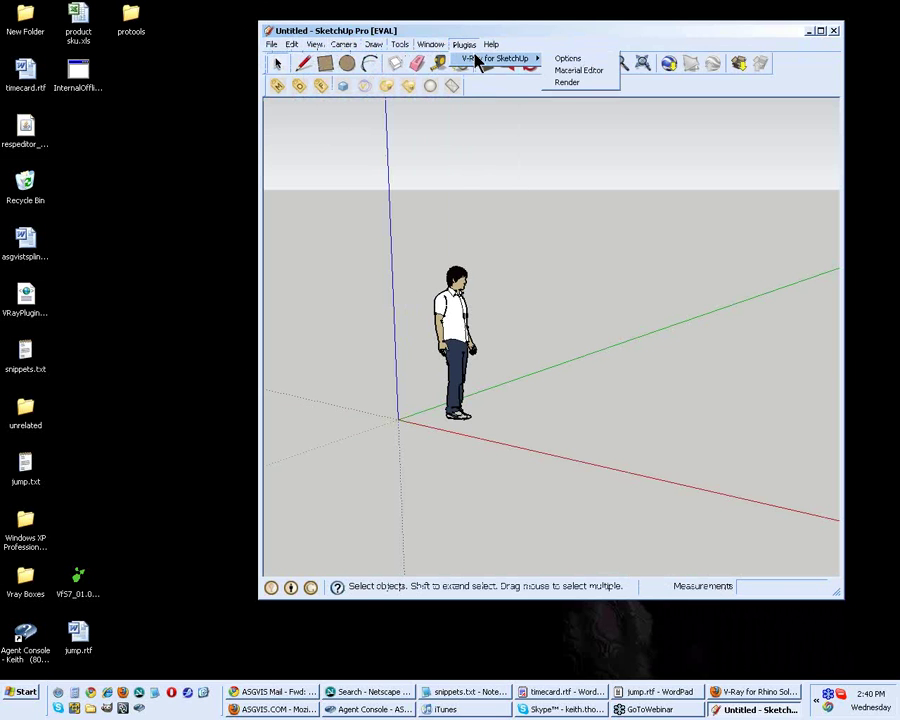
left_click(564, 60)
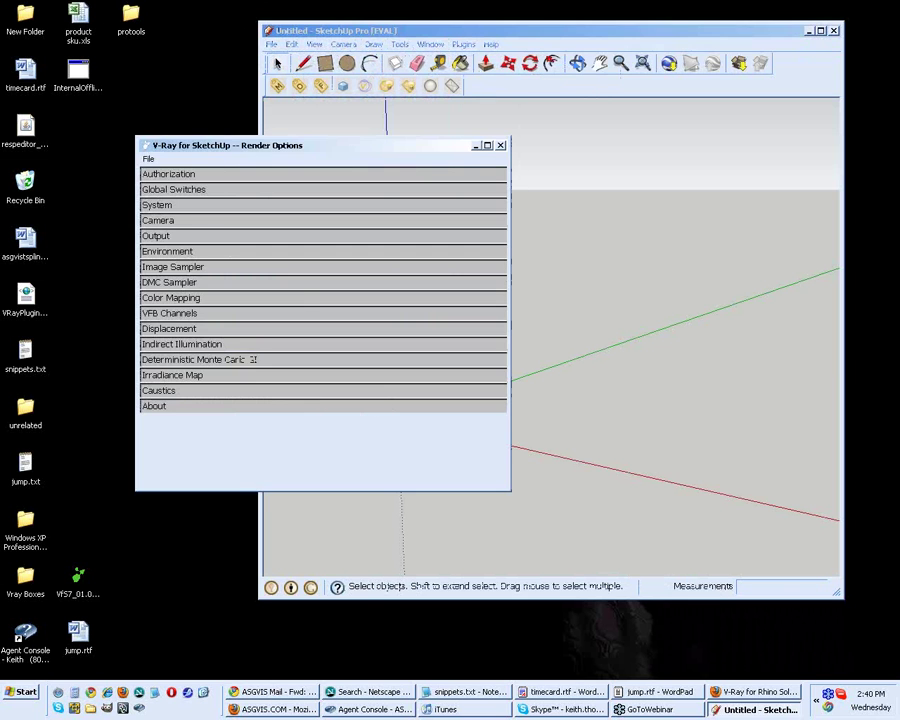
left_click(168, 206)
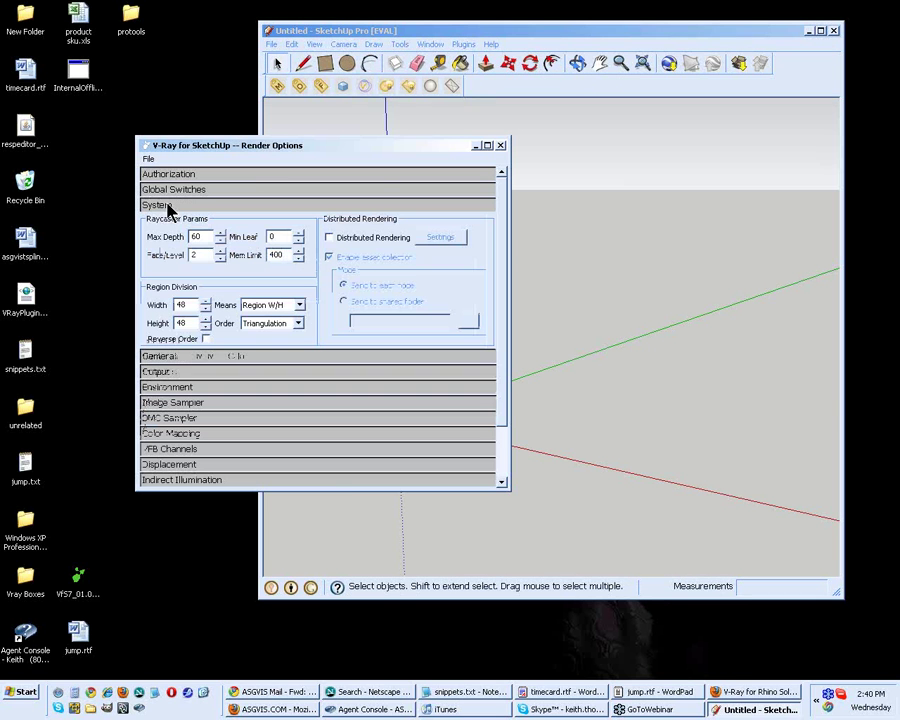
left_click(330, 238)
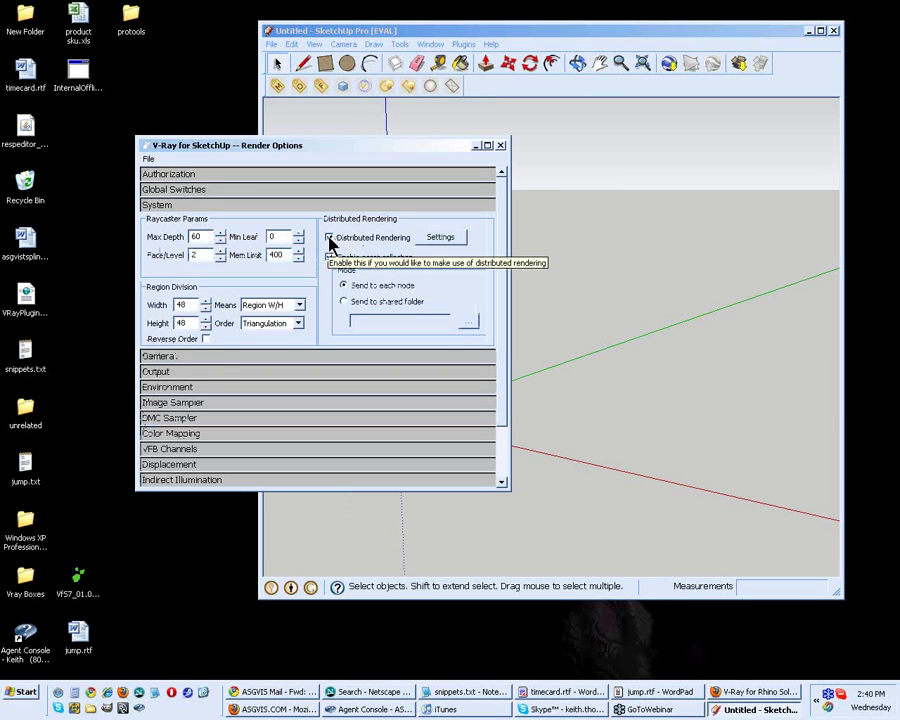
left_click(441, 238)
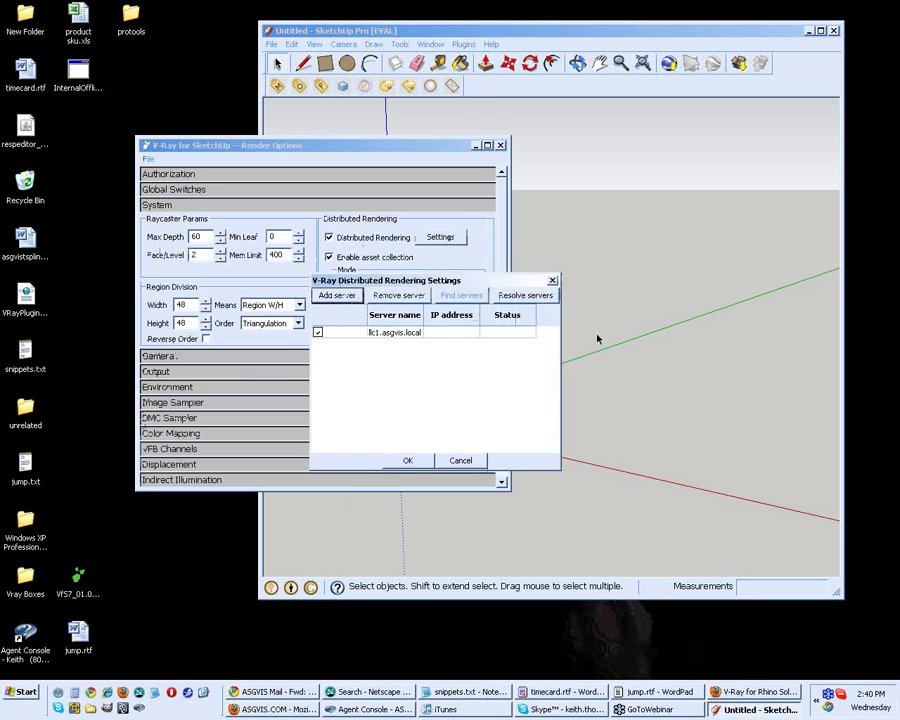
Step: Toggle the existing llc1.asgvis.local entry in the distributed rendering server list
left_click(318, 333)
left_click(318, 333)
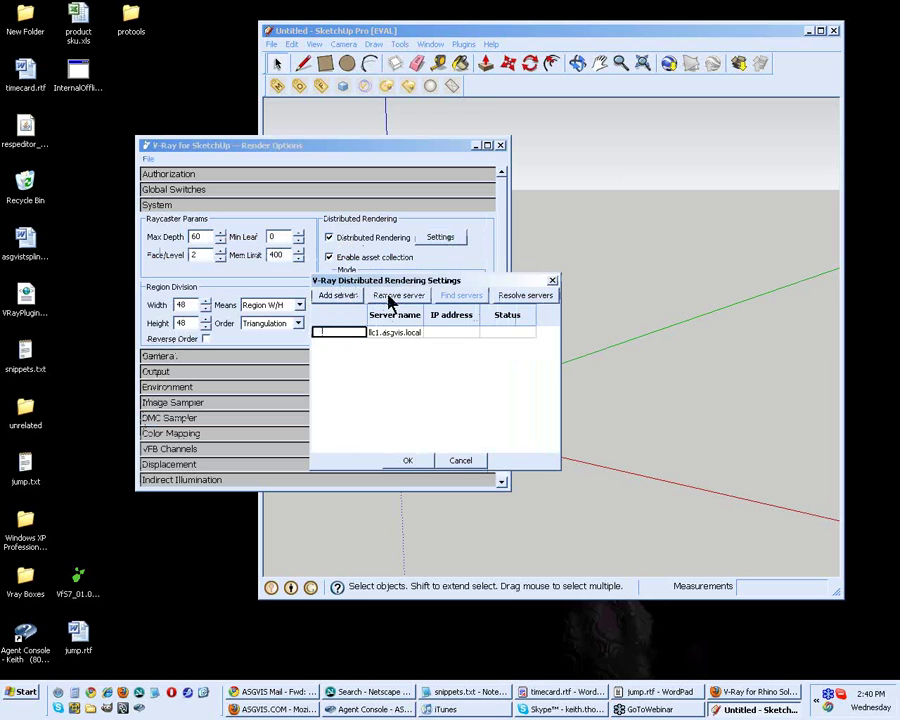
left_click(402, 325)
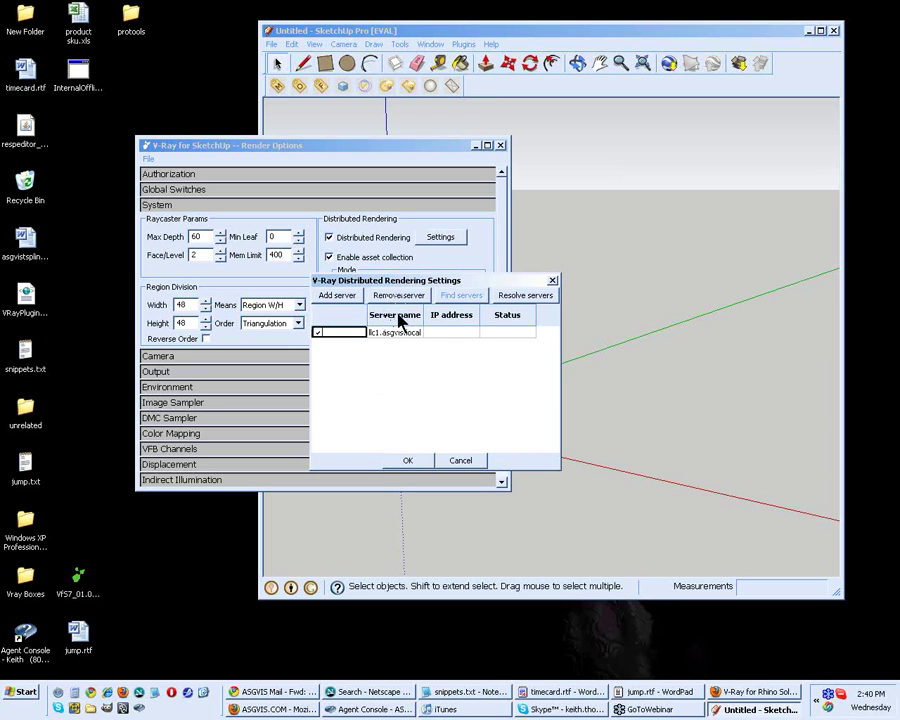
left_click(400, 296)
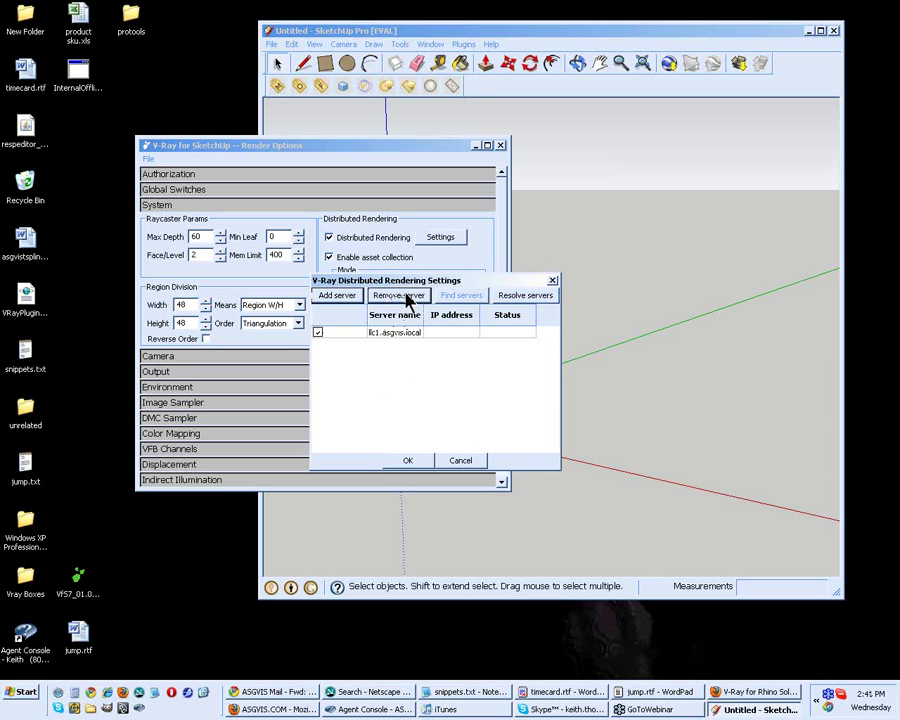
Step: Add a server with pasted host llc1.asgvis.local, save the list and close Render Options
left_click(338, 296)
right_click(327, 370)
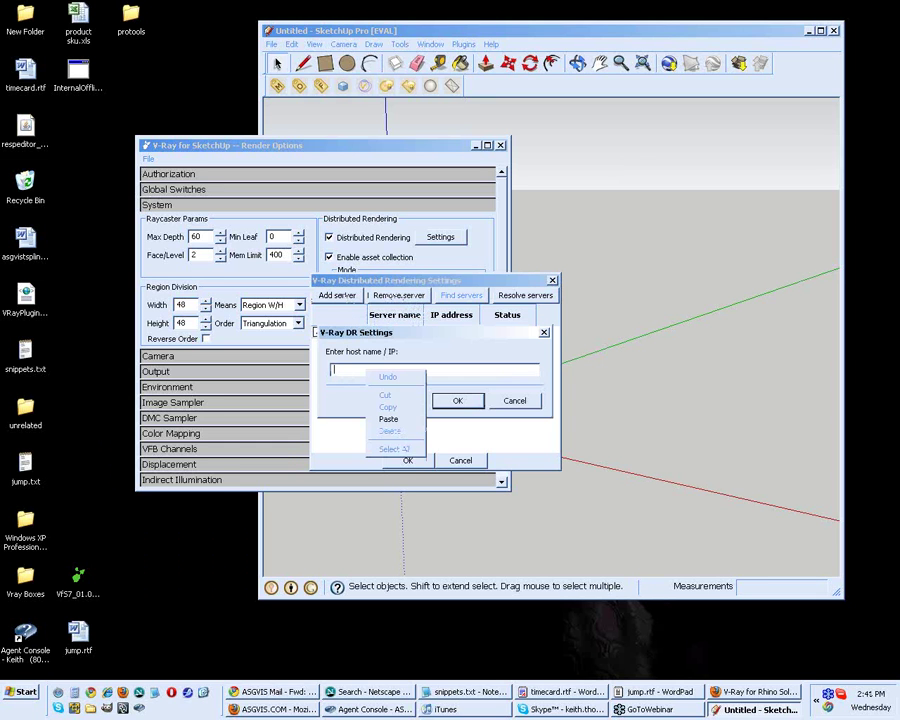
left_click(396, 420)
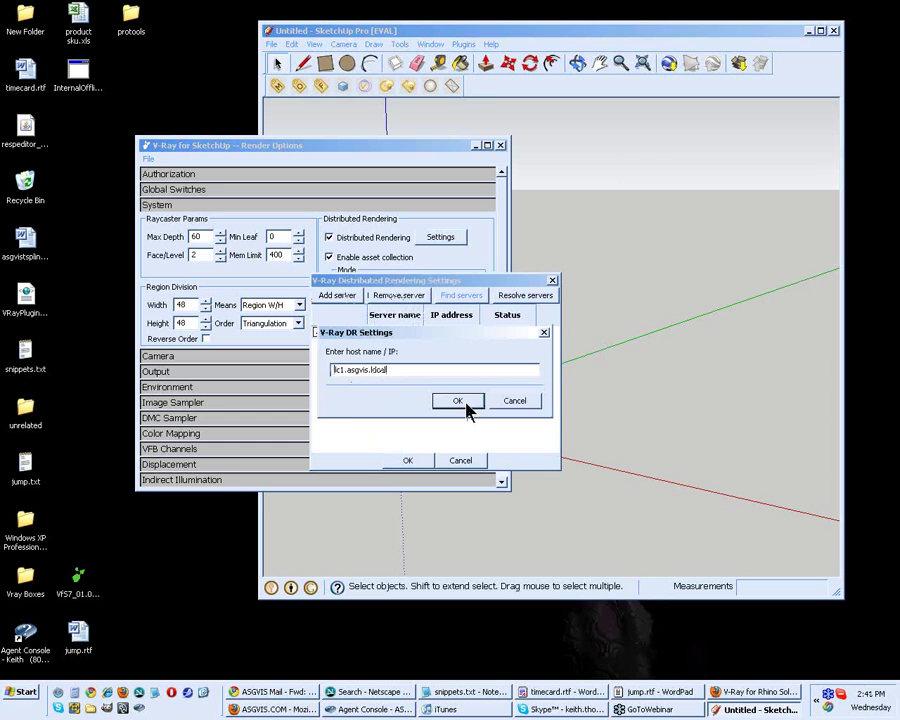
left_click(466, 408)
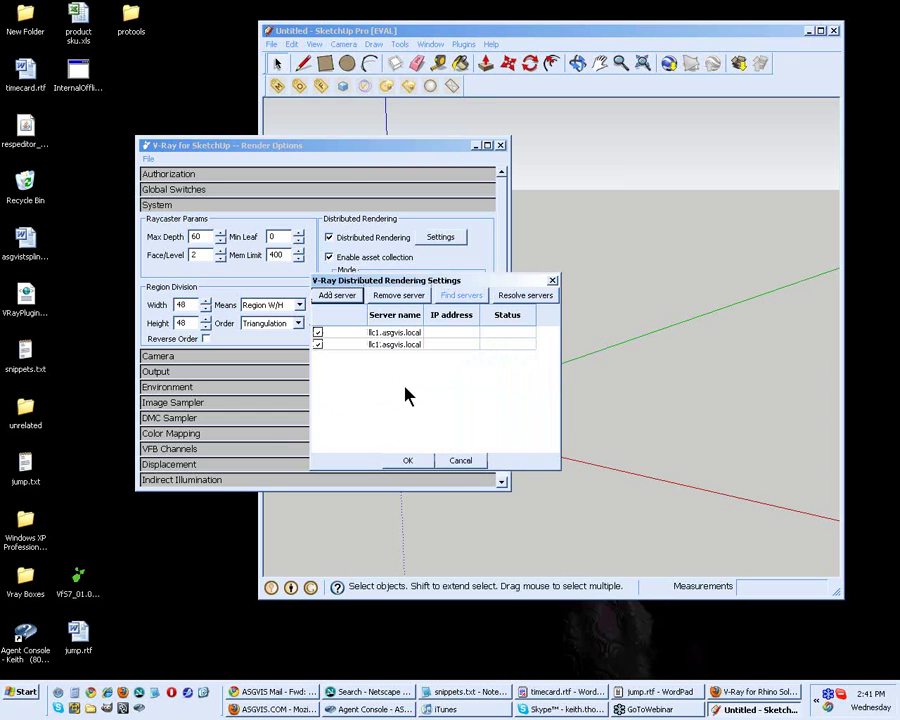
left_click(408, 461)
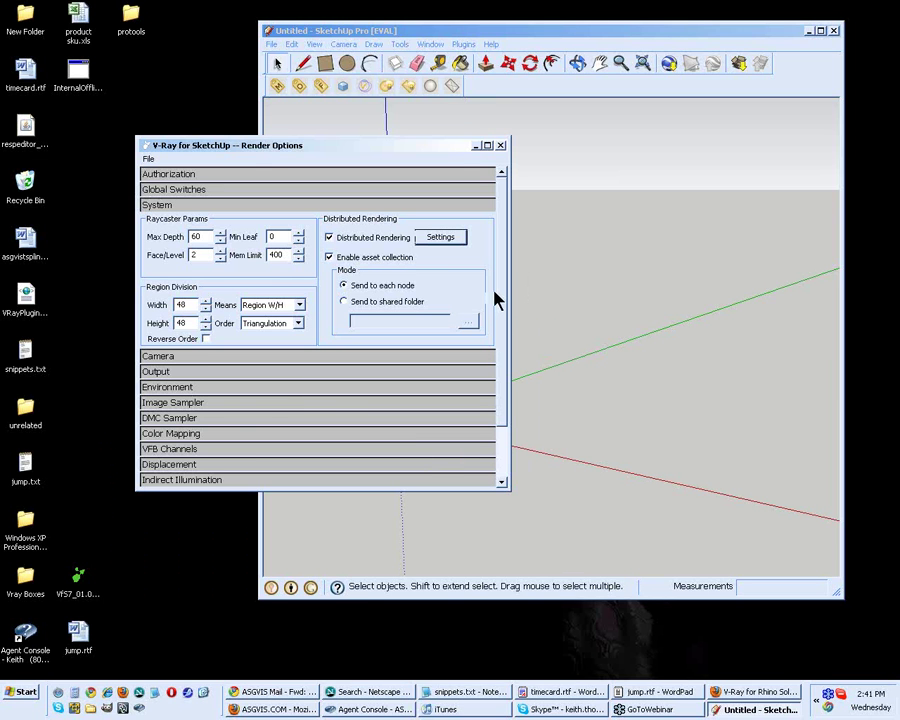
left_click(501, 146)
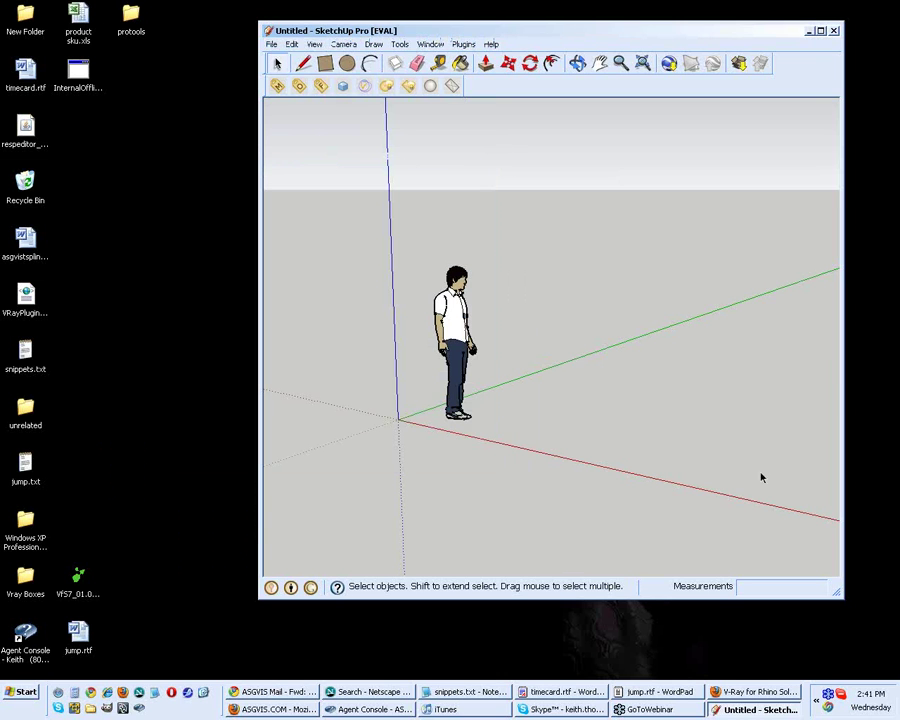